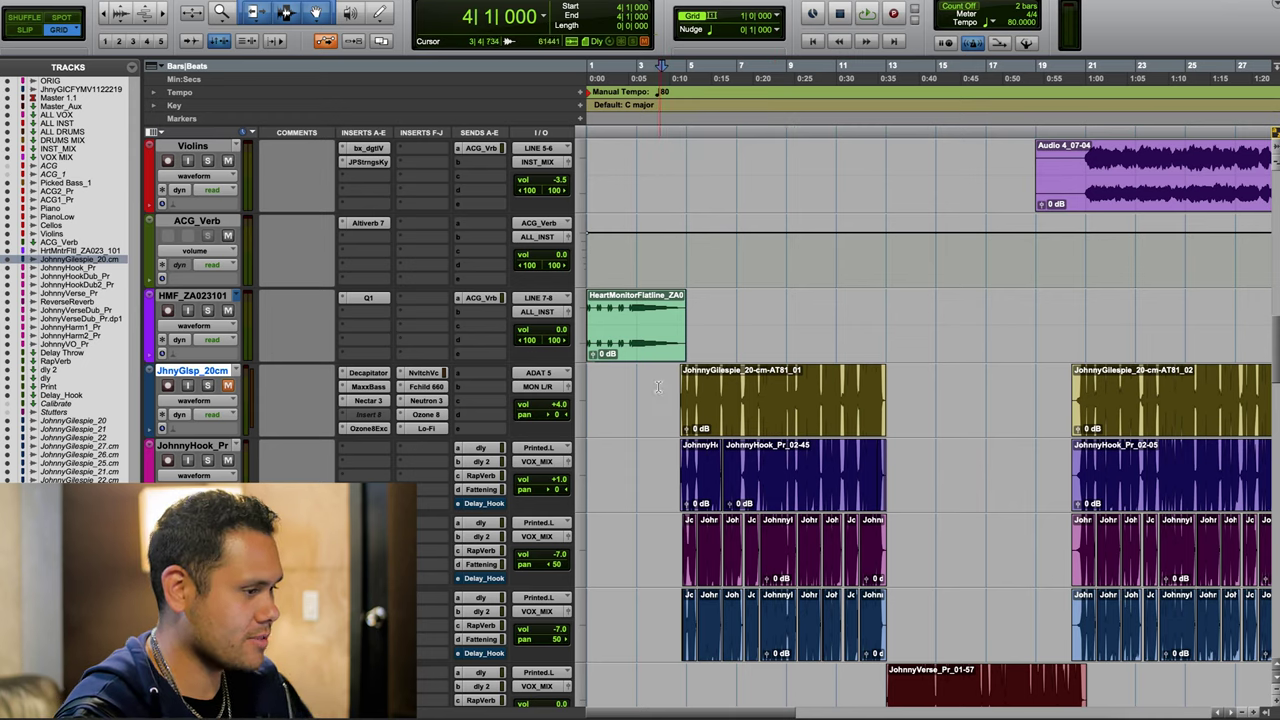
Step: Start playback of the session to hear the vocals
key("space")
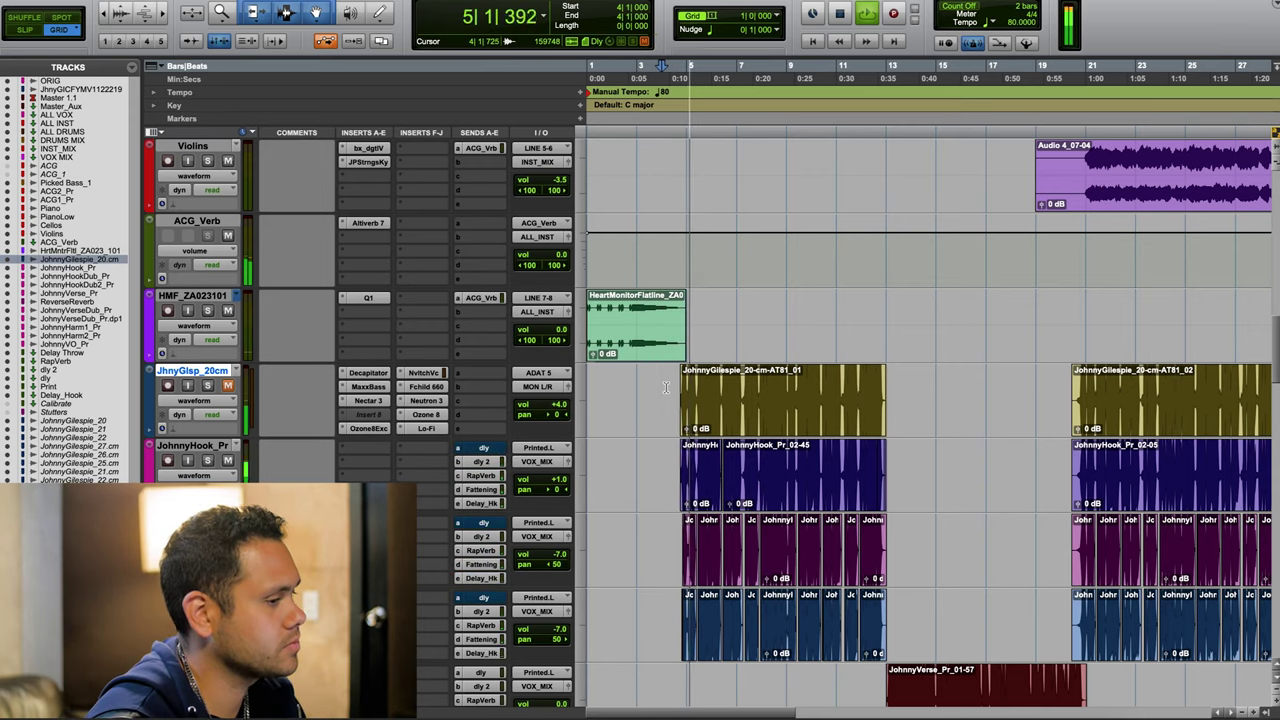
scroll(664, 388, "right", 3)
scroll(664, 388, "left", 3)
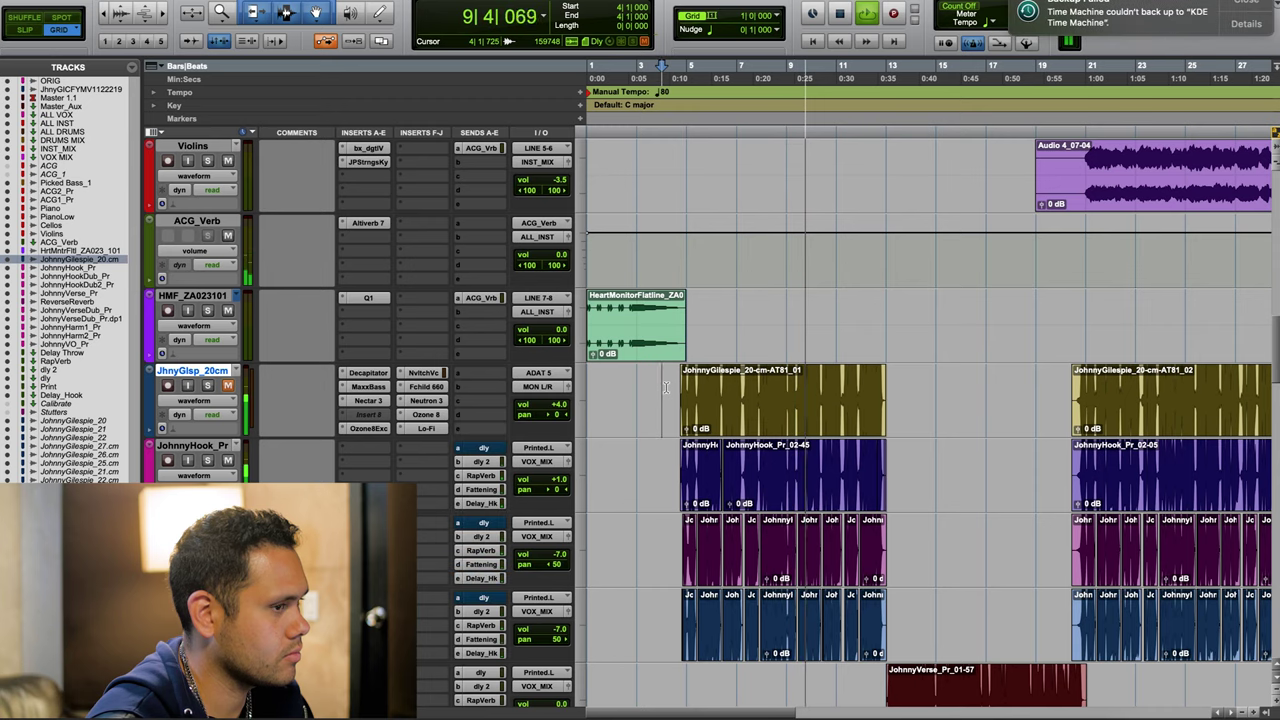
Step: Dismiss the backup-failed notification
left_click(1250, 4)
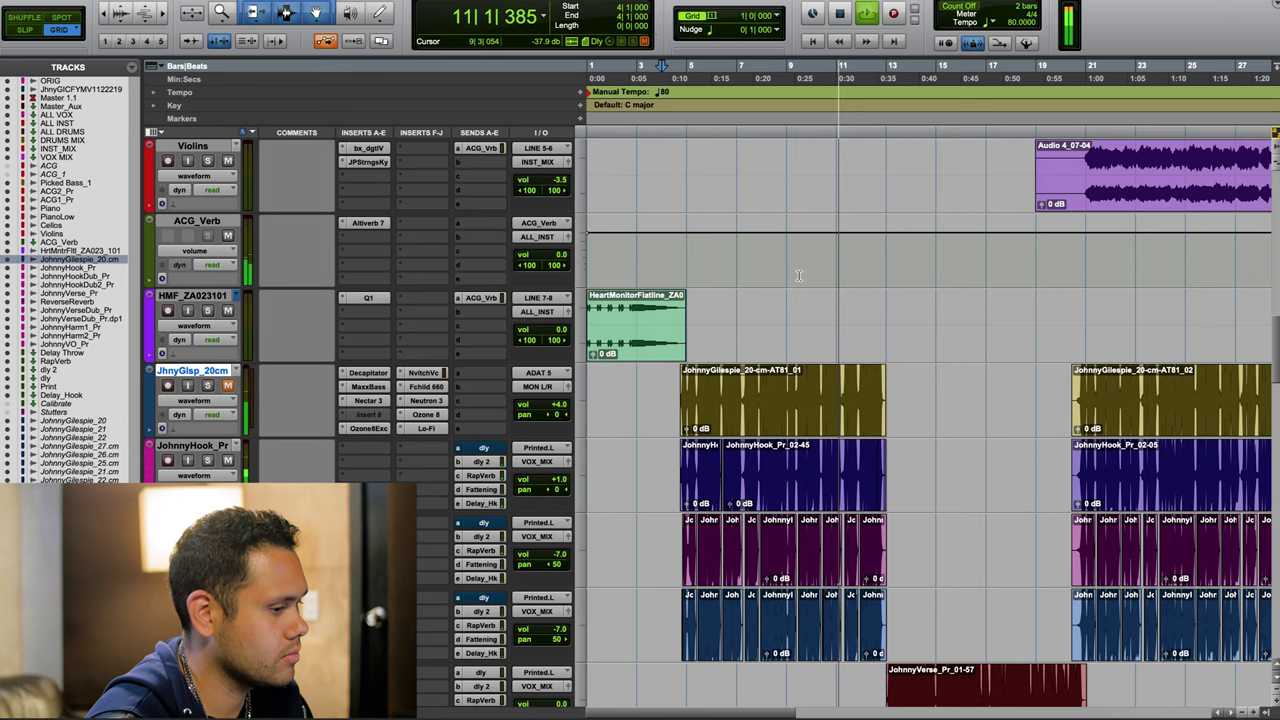
scroll(947, 383, "down", 10)
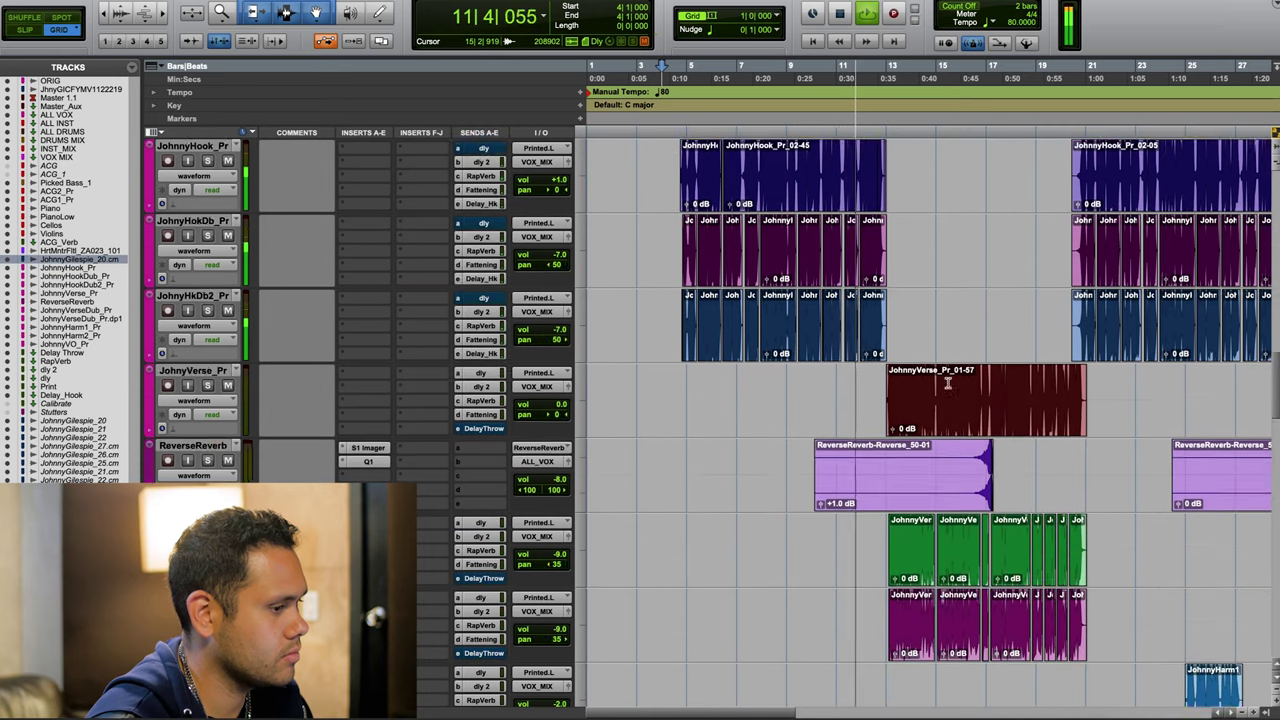
scroll(947, 383, "up", 7)
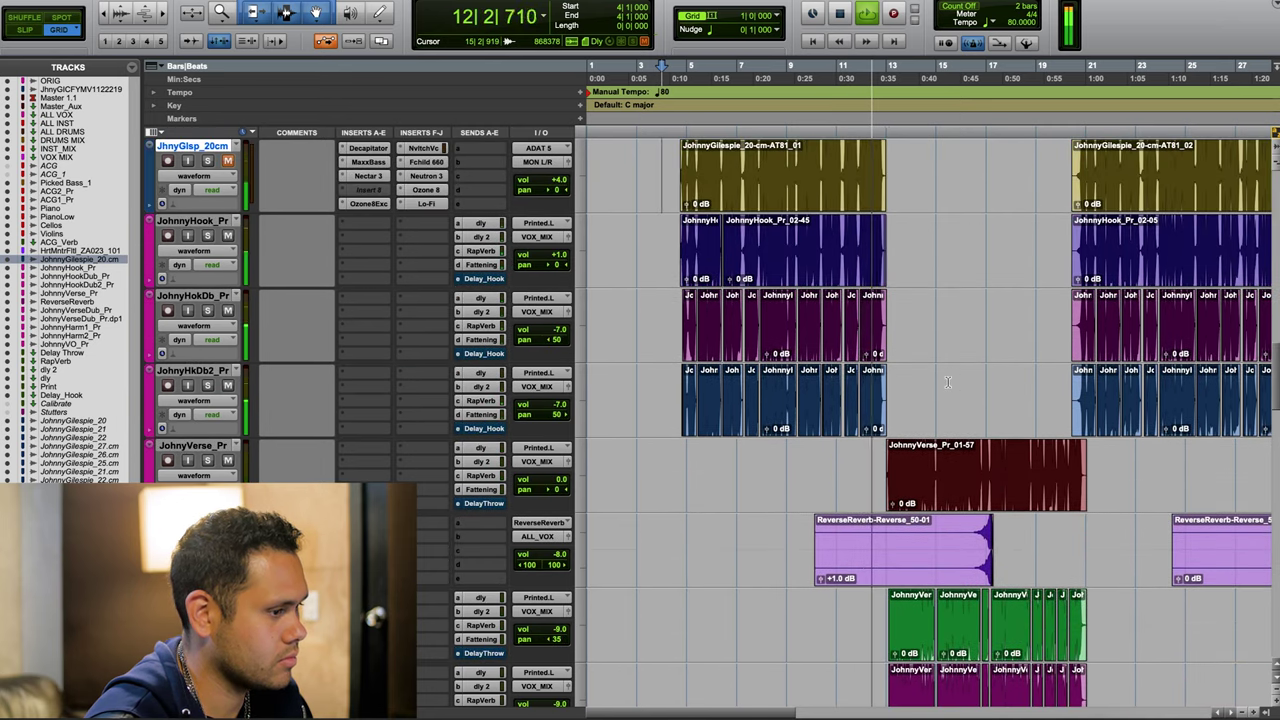
scroll(947, 383, "up", 2)
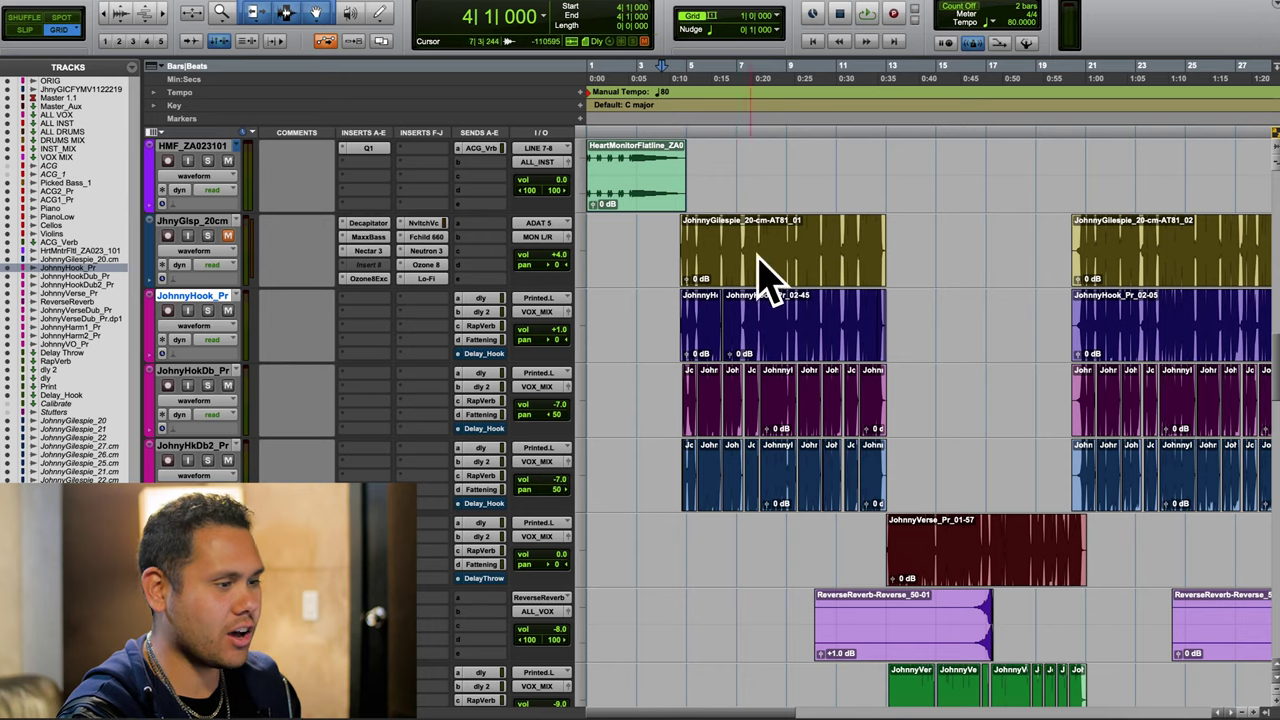
Step: Select the JhnyGlsp_20cm track and open JohnnyHook_Pr's Decapitator with the E style engaged
left_click(200, 224)
left_click(366, 297)
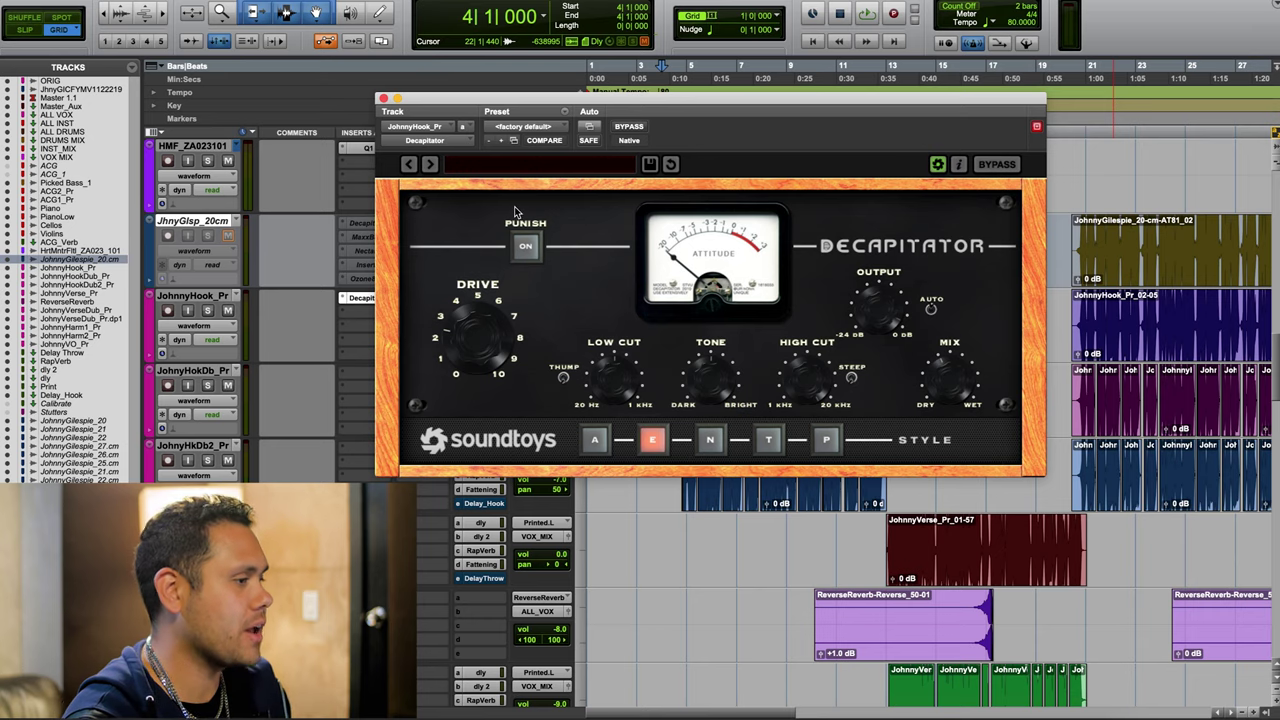
Step: Toggle Decapitator's Punish boost on, off, and back on to compare
left_click(525, 247)
left_click(525, 247)
left_click(525, 247)
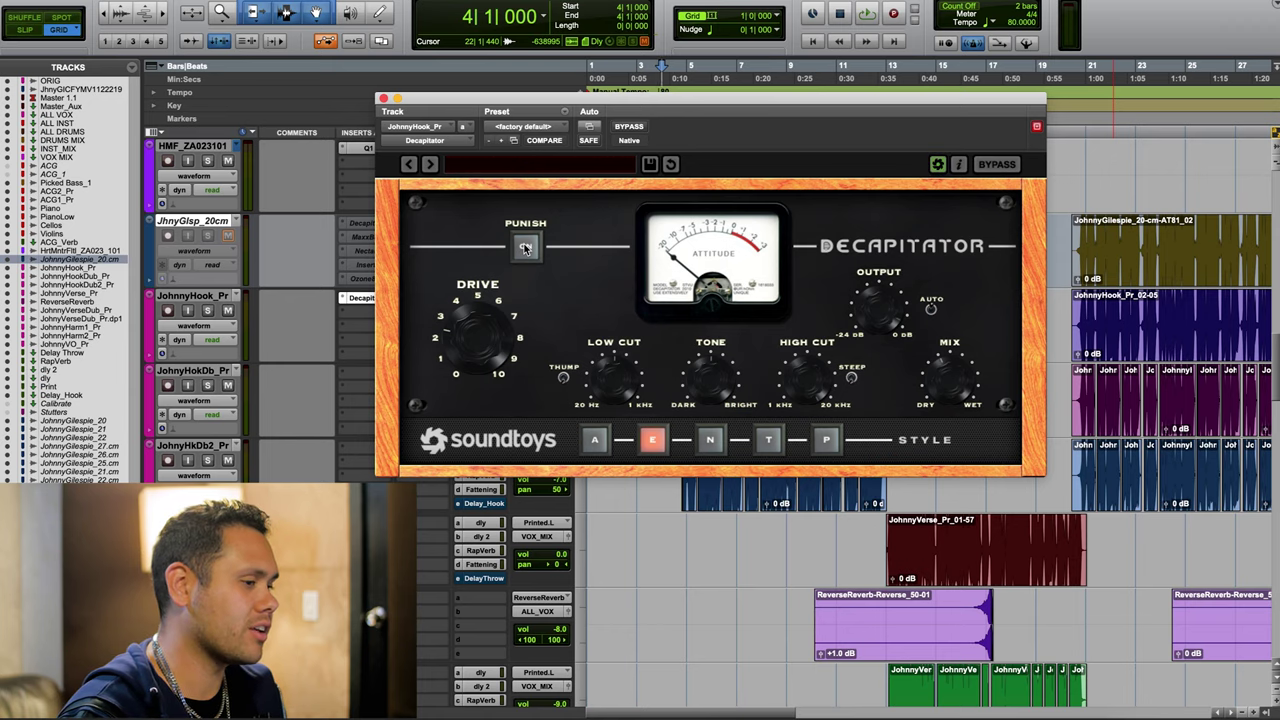
Step: Deactivate JohnnyHook_Pr's dly, dly 2, RapVerb, Fattening and Delay_Hook sends
scroll(930, 420, "up", 5)
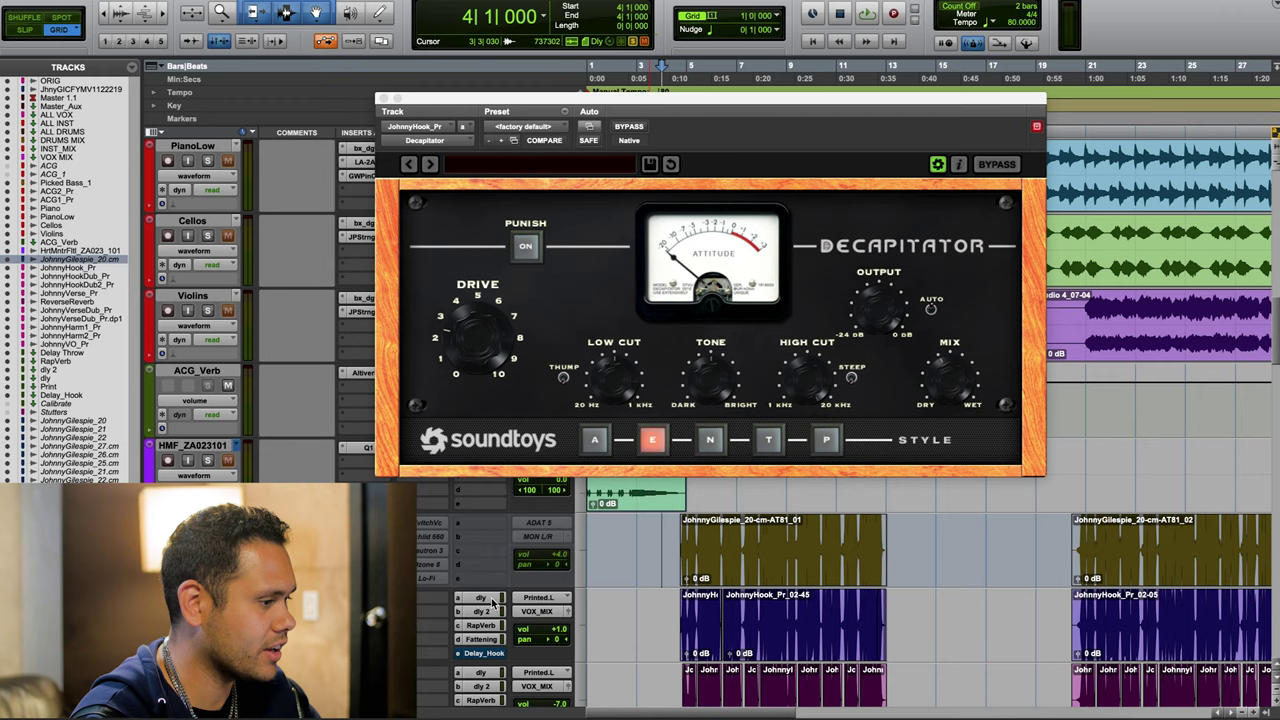
left_click(493, 598, "ctrl+super")
left_click(493, 611, "ctrl+super")
left_click(493, 625, "ctrl+super")
left_click(493, 639, "ctrl+super")
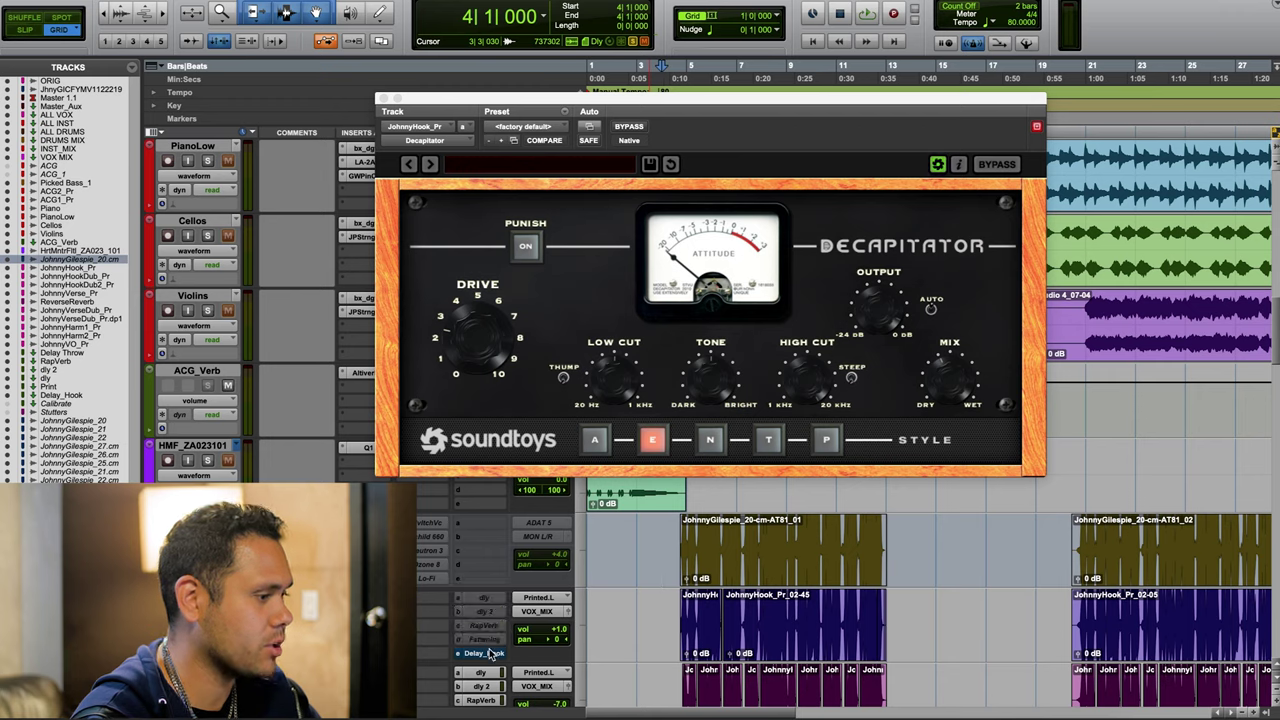
left_click(490, 653, "ctrl+super")
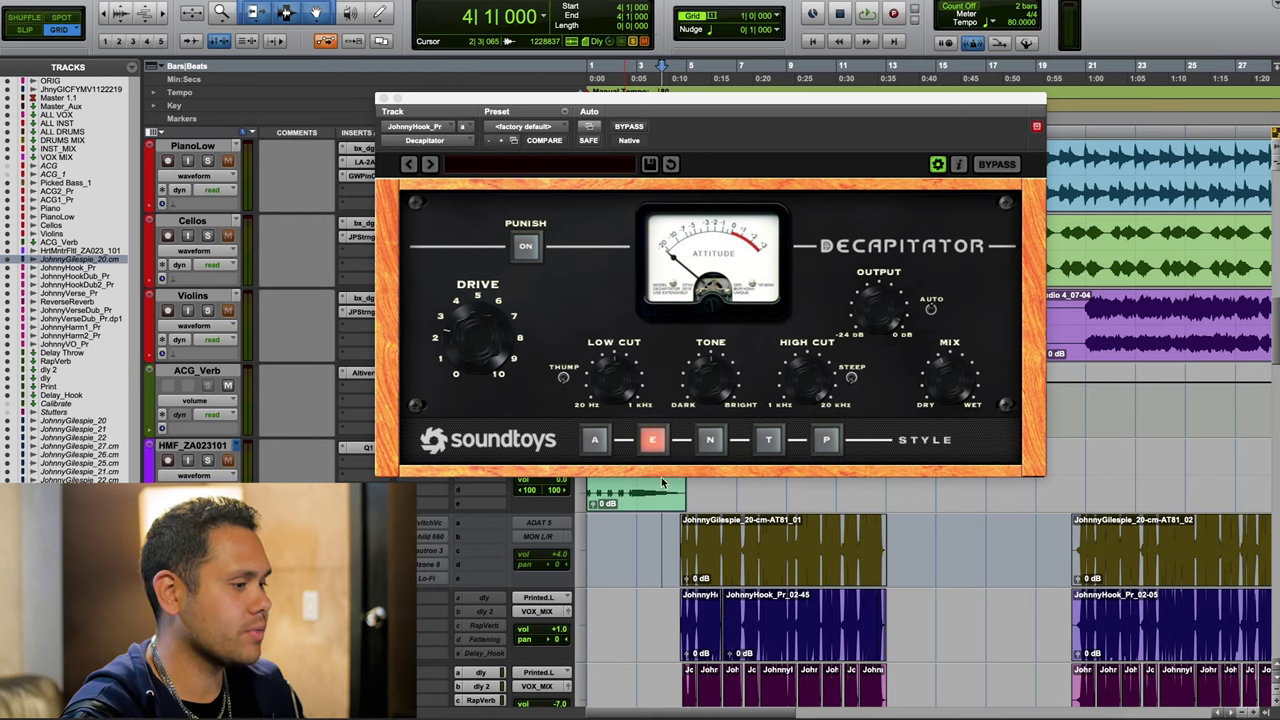
Step: Play the hook through Decapitator from just before it, then stop playback
left_click(680, 605)
key("space")
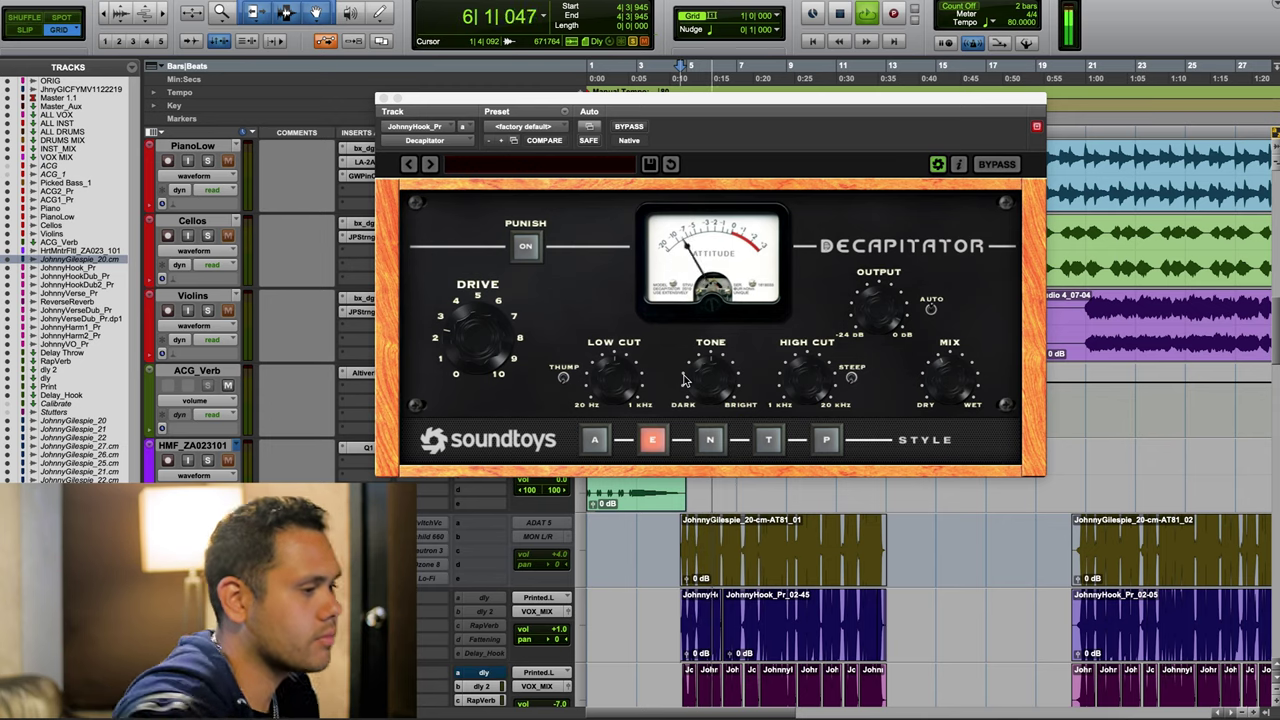
left_click(473, 355)
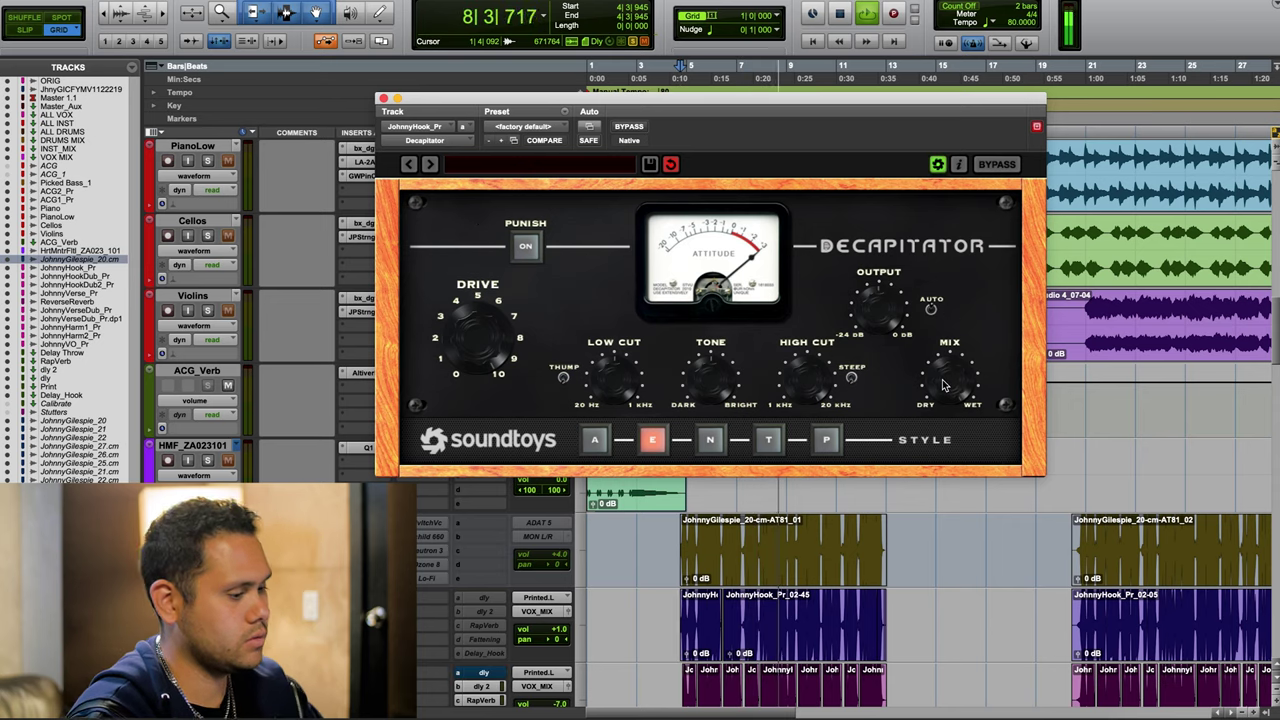
key("space")
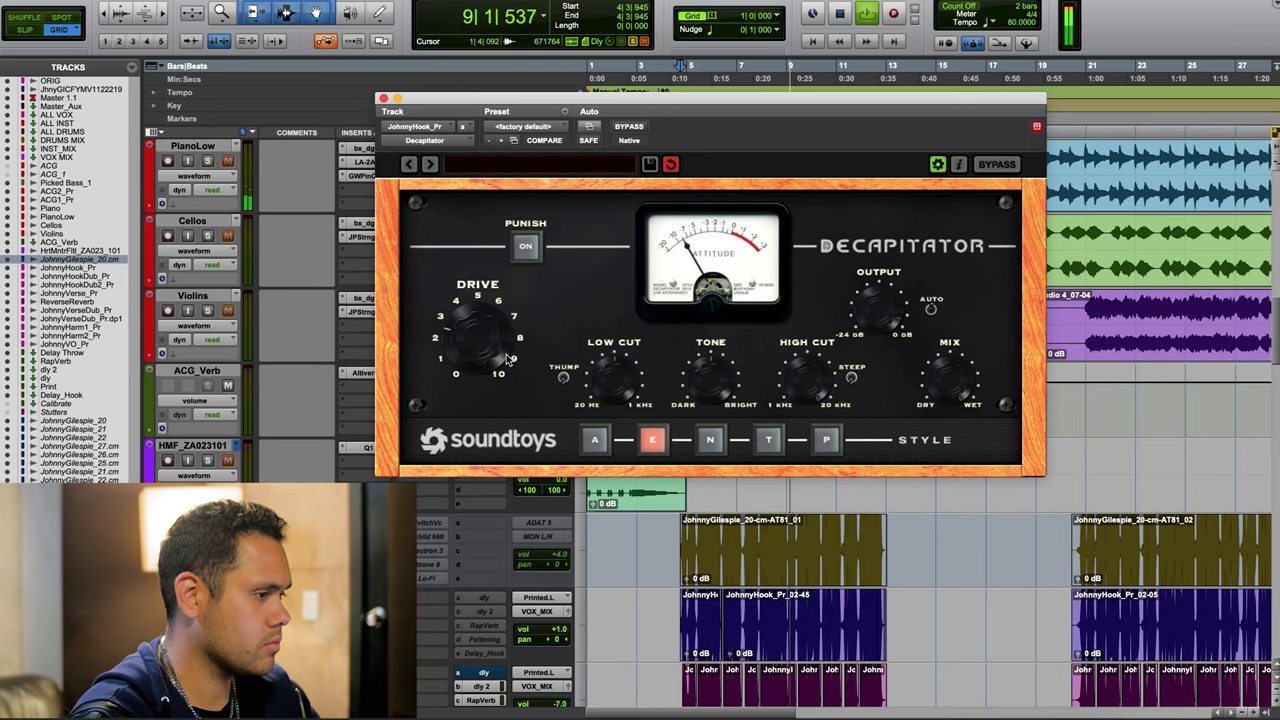
key("space")
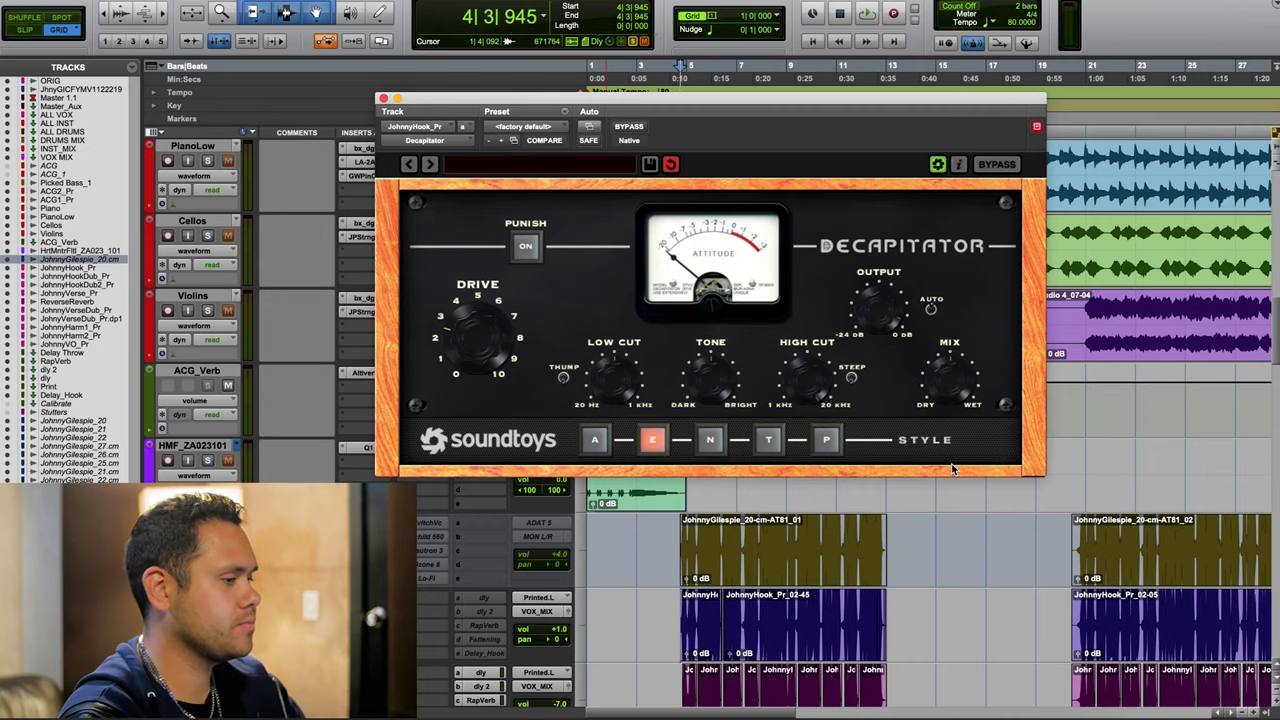
key("space")
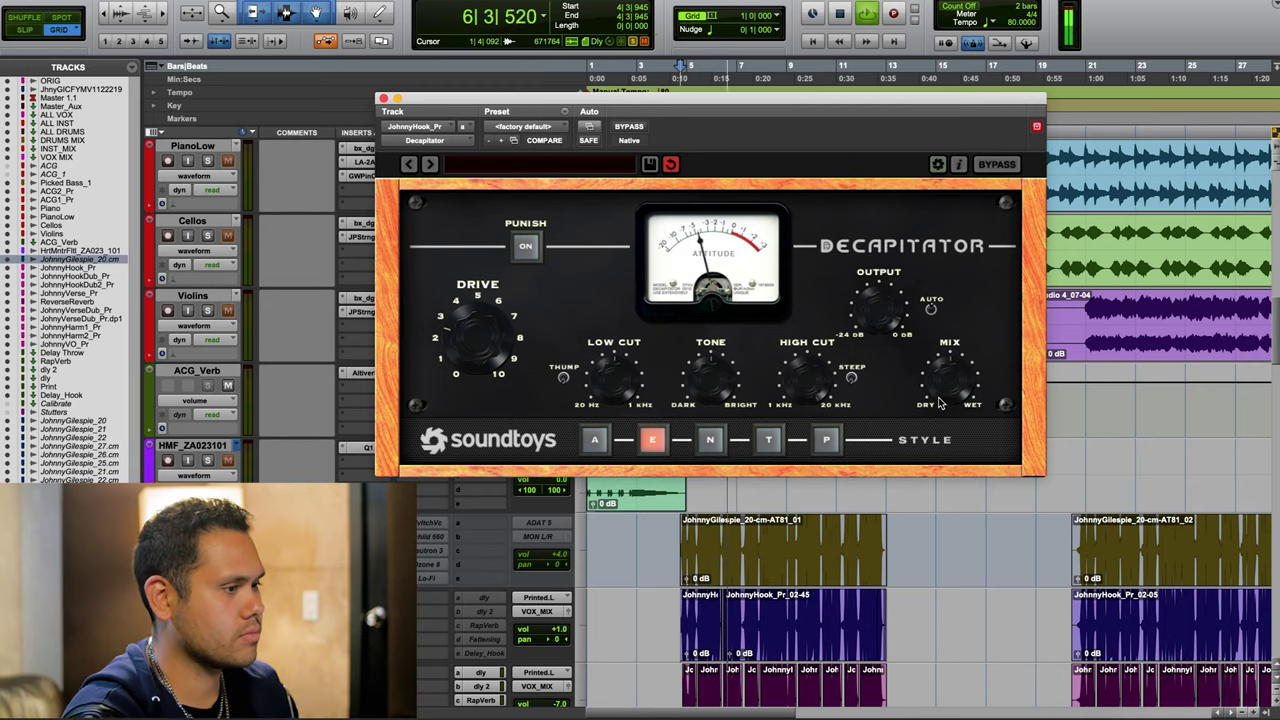
left_click(629, 128)
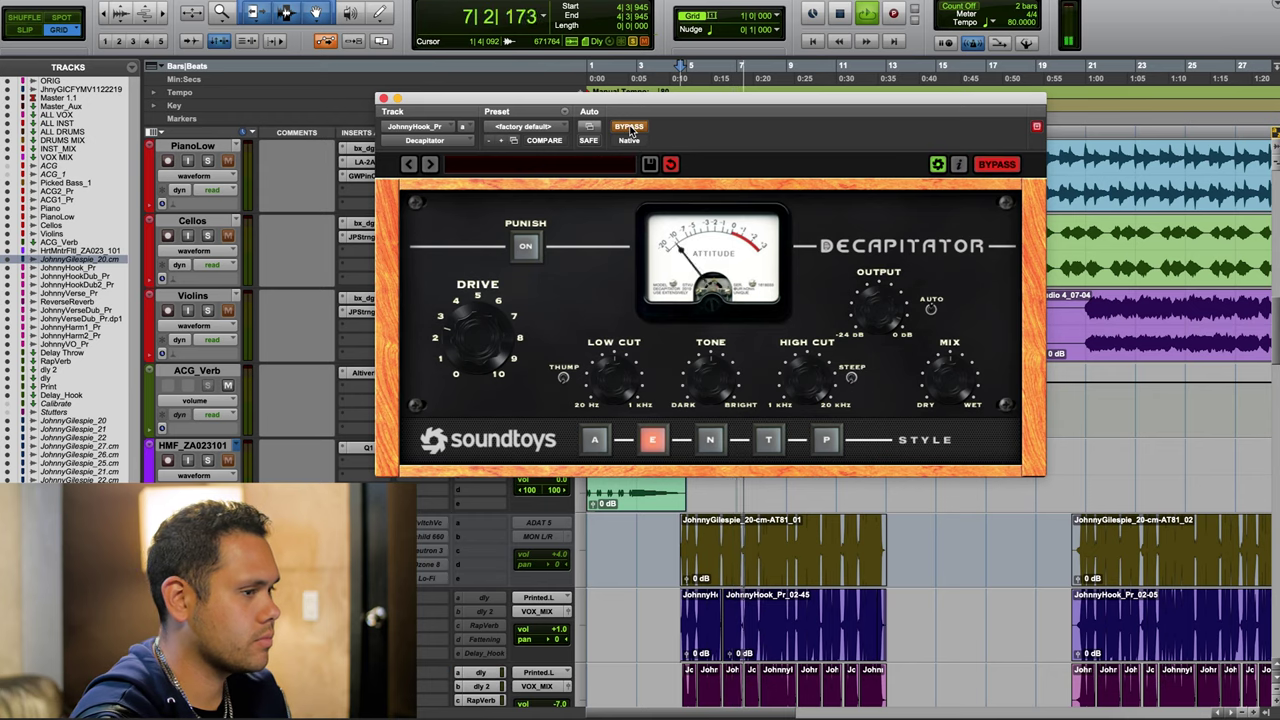
left_click(629, 128)
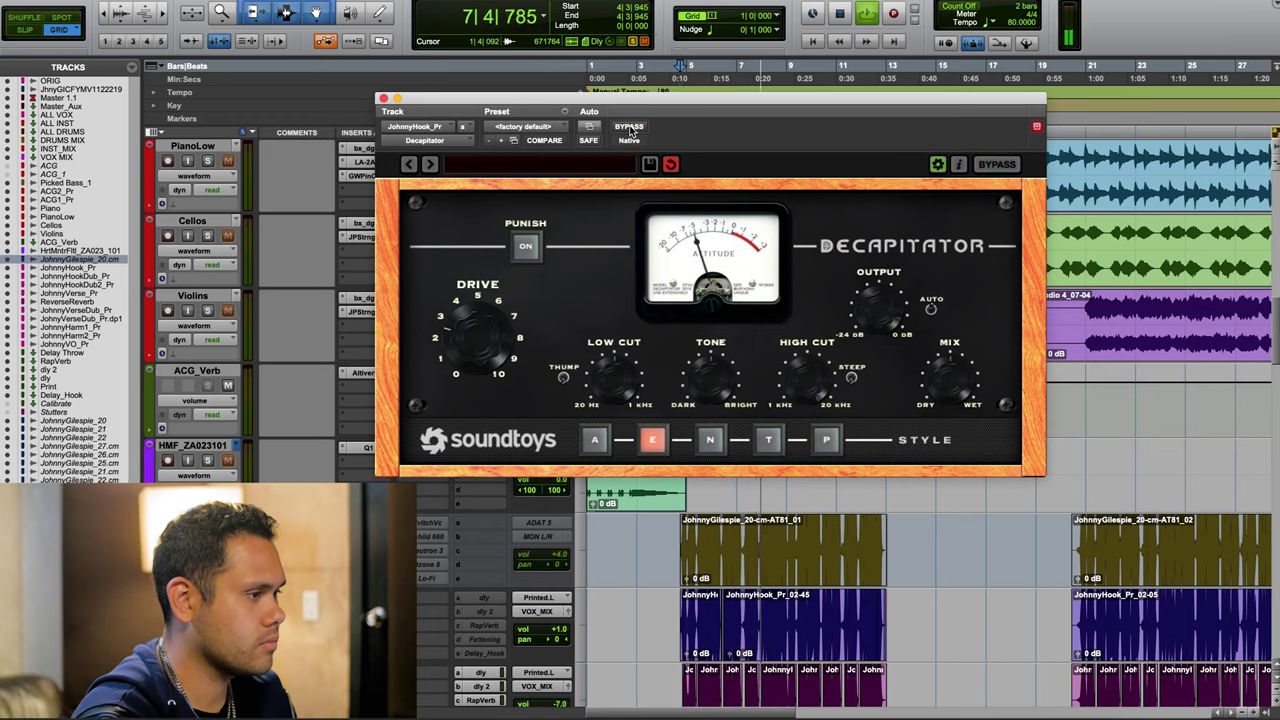
left_click(629, 128)
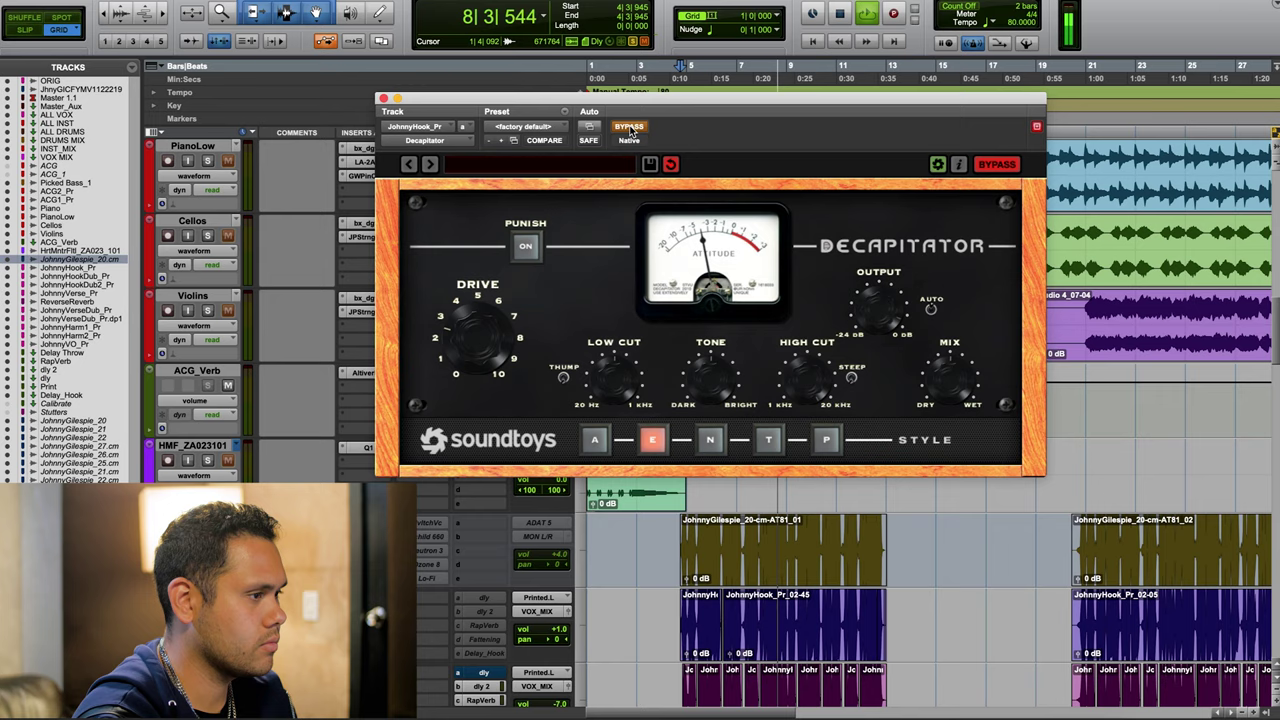
left_click(629, 128)
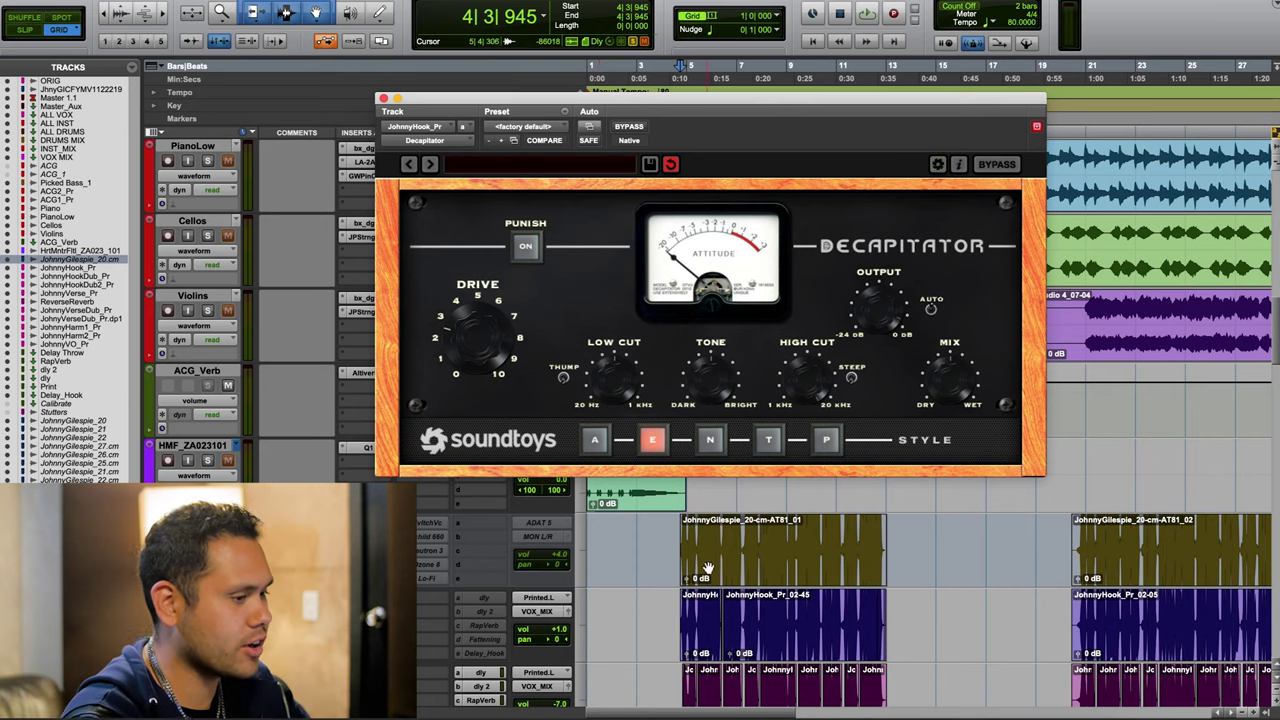
key("space")
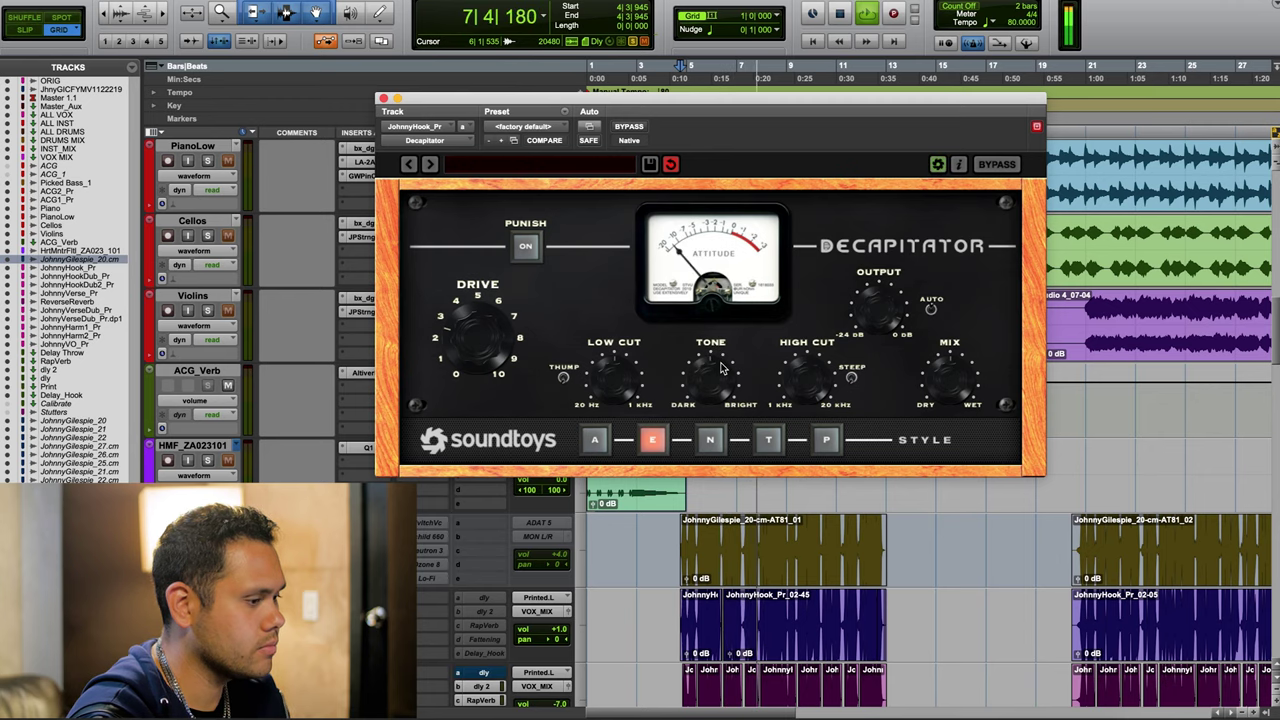
key("space")
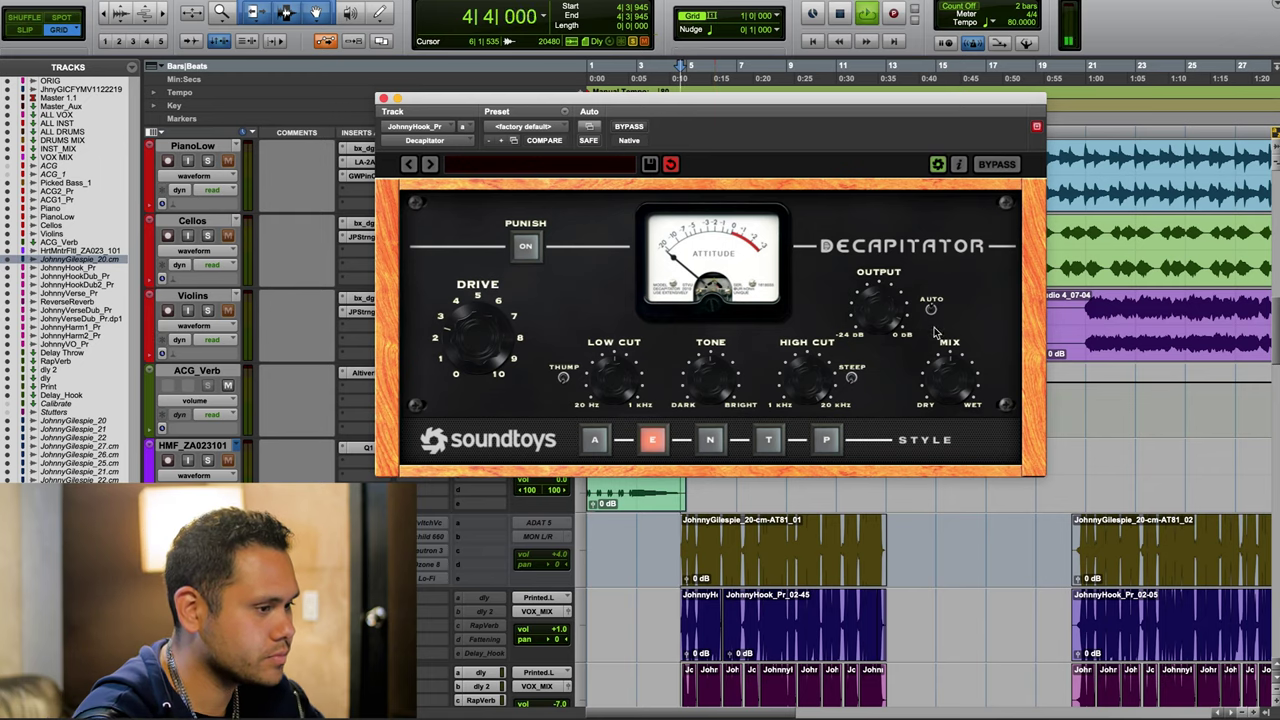
left_click(630, 127)
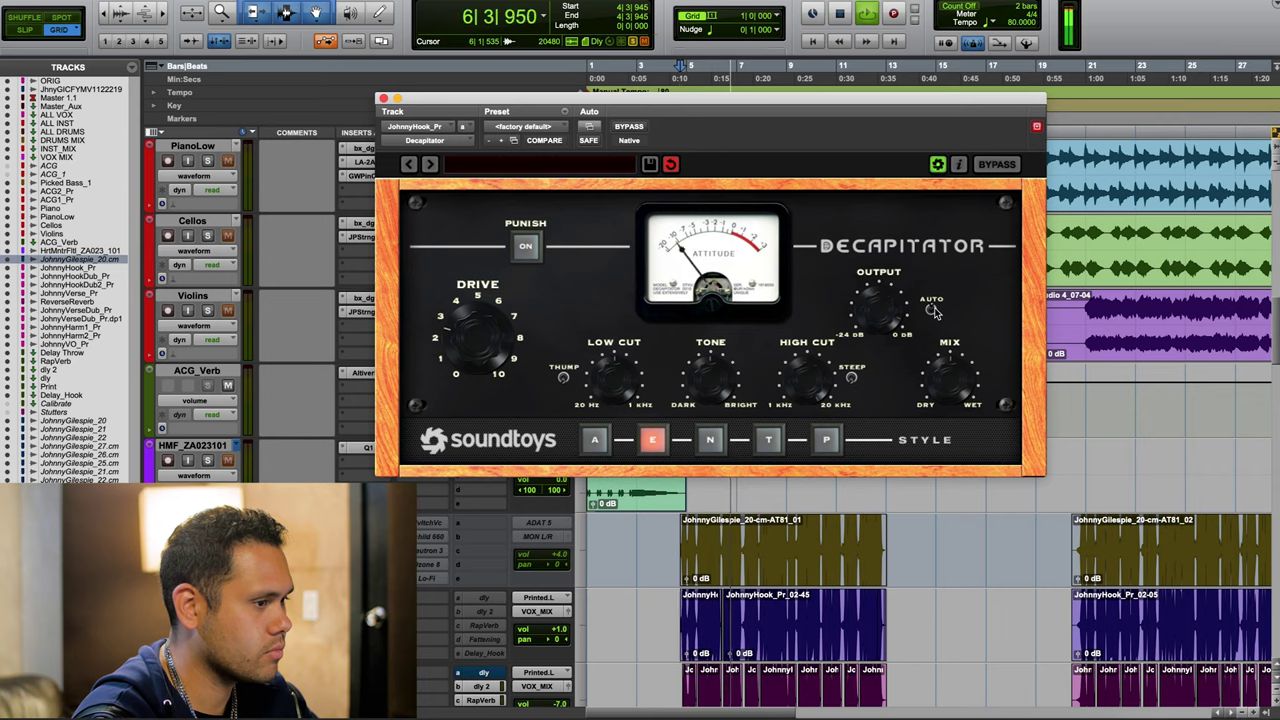
left_click(996, 164)
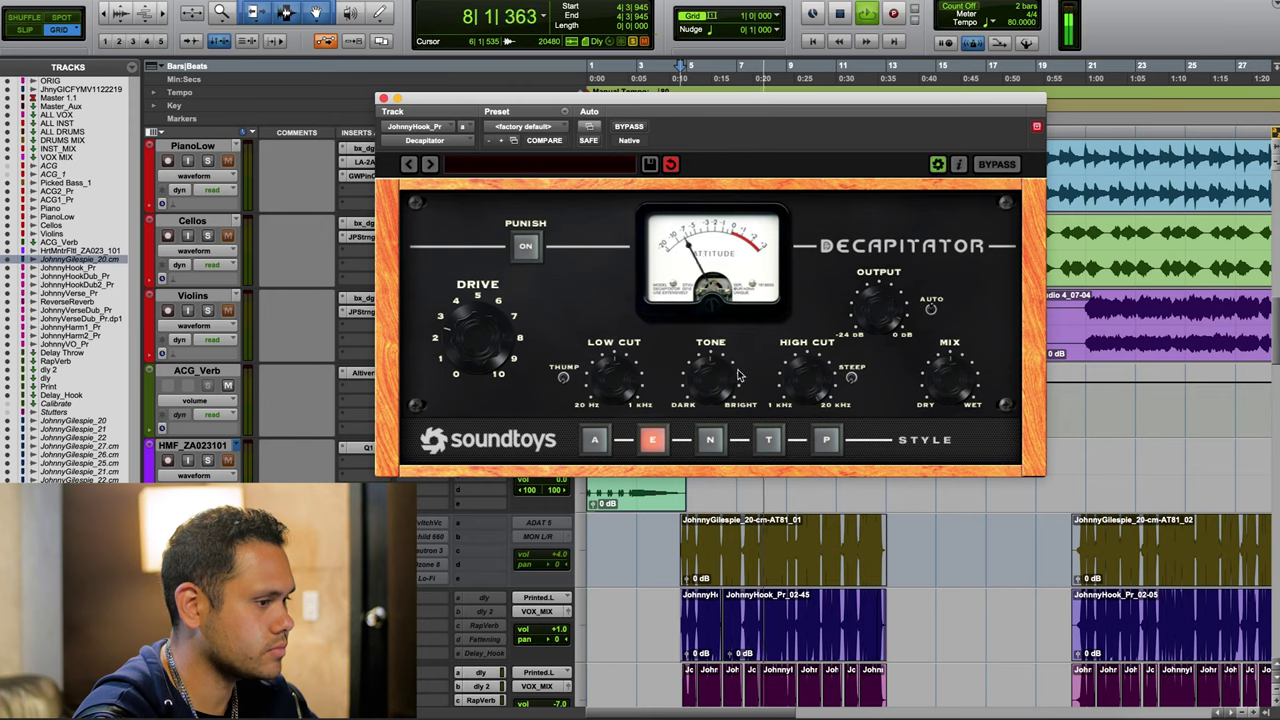
left_click(996, 164)
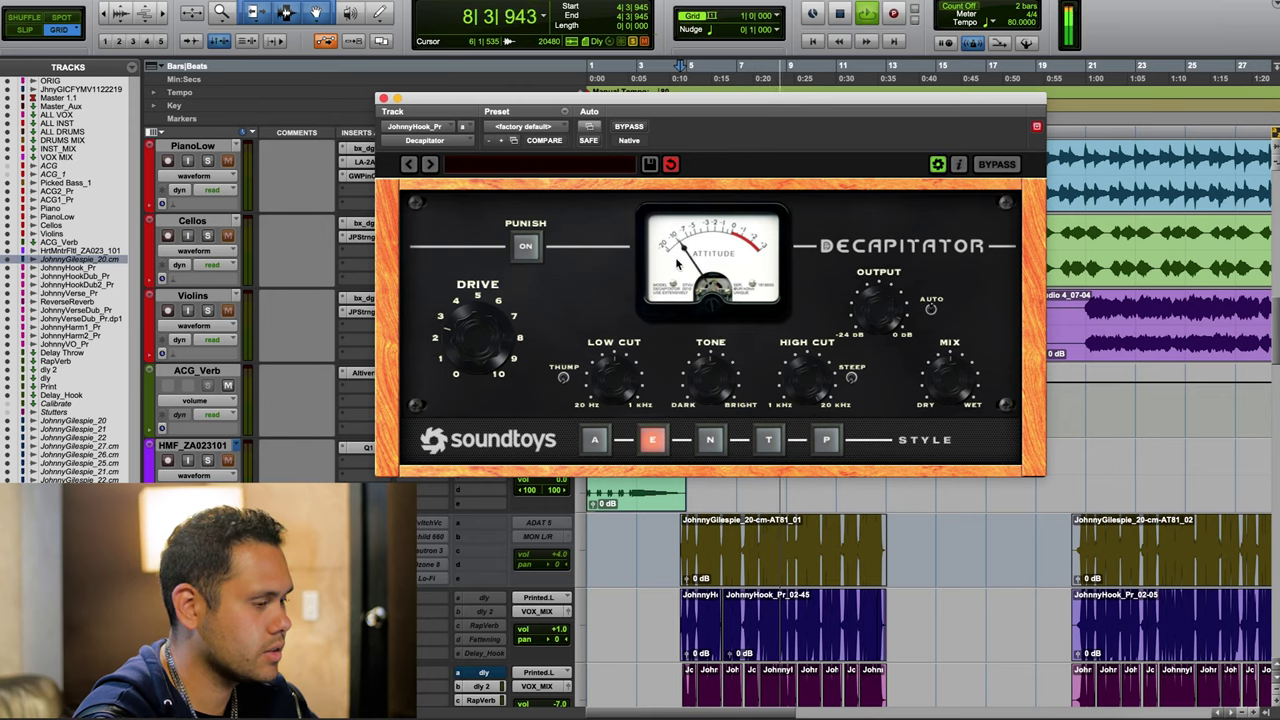